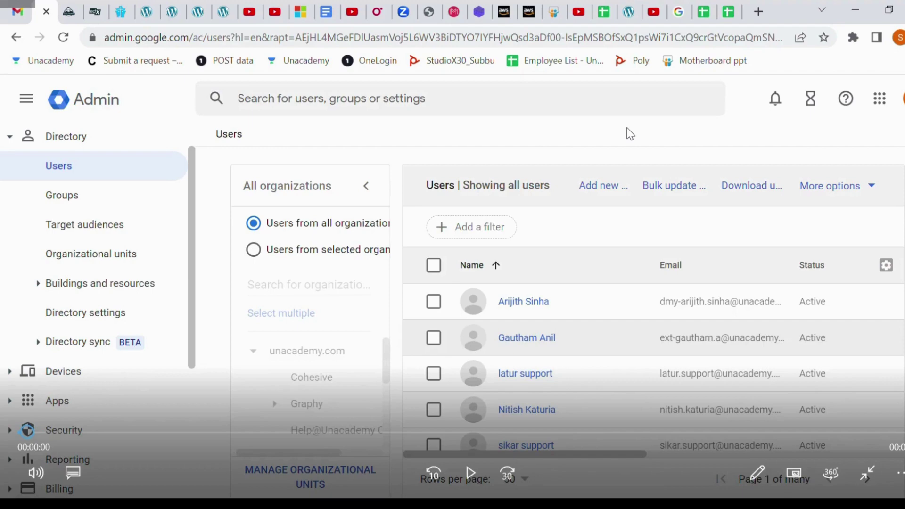
# - Refresh the Users list under Directory and open the Add new user form
pyautogui.press('space')
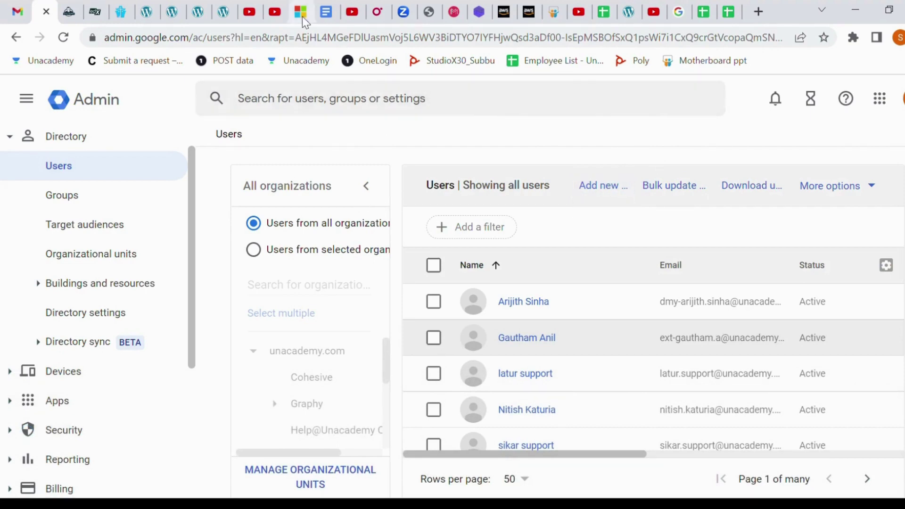
pyautogui.click(13, 138)
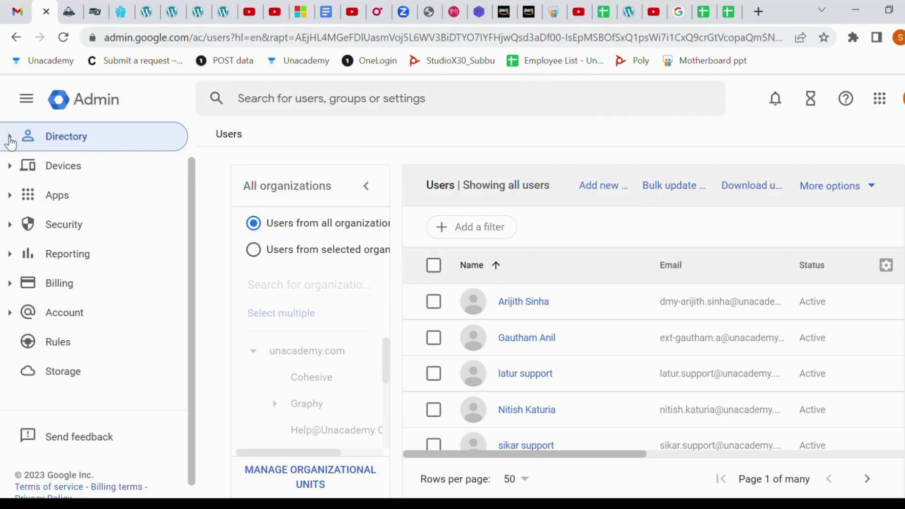
pyautogui.click(15, 145)
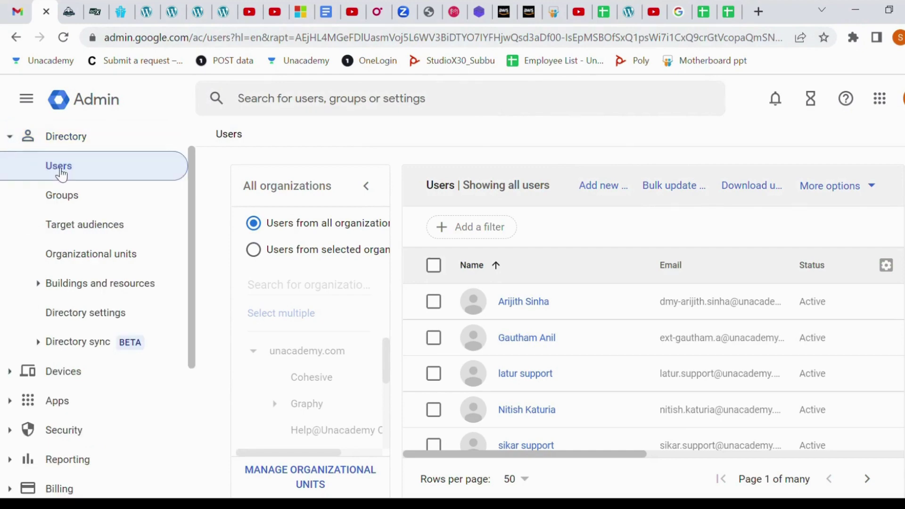
pyautogui.click(61, 175)
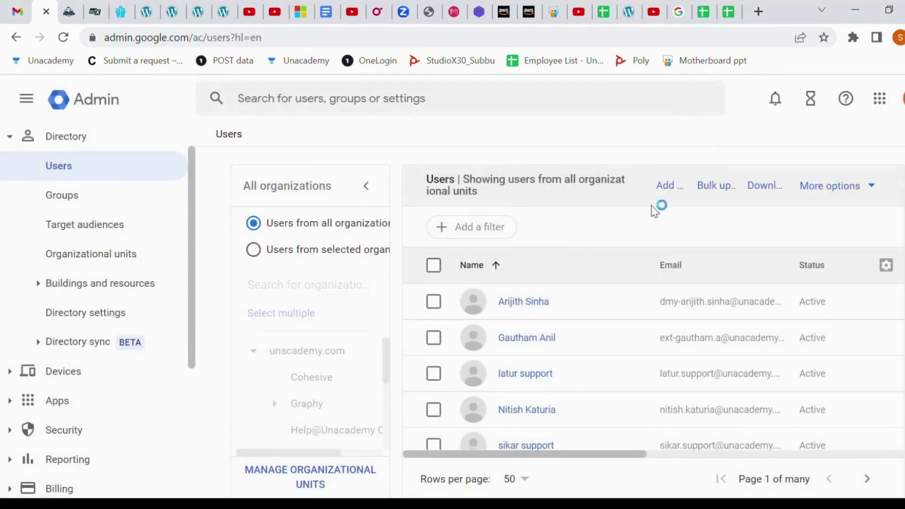
pyautogui.click(672, 191)
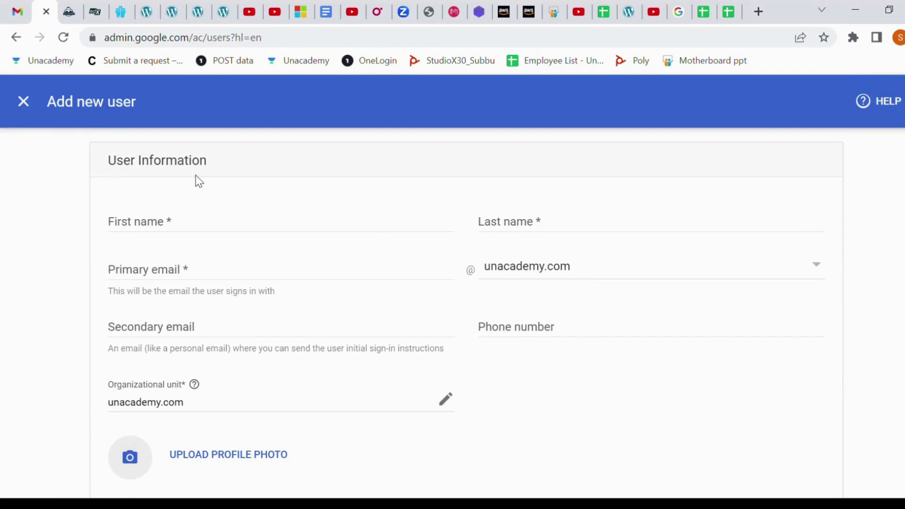
# - Close the Add new user form and dismiss the More options list without choosing anything
pyautogui.click(23, 101)
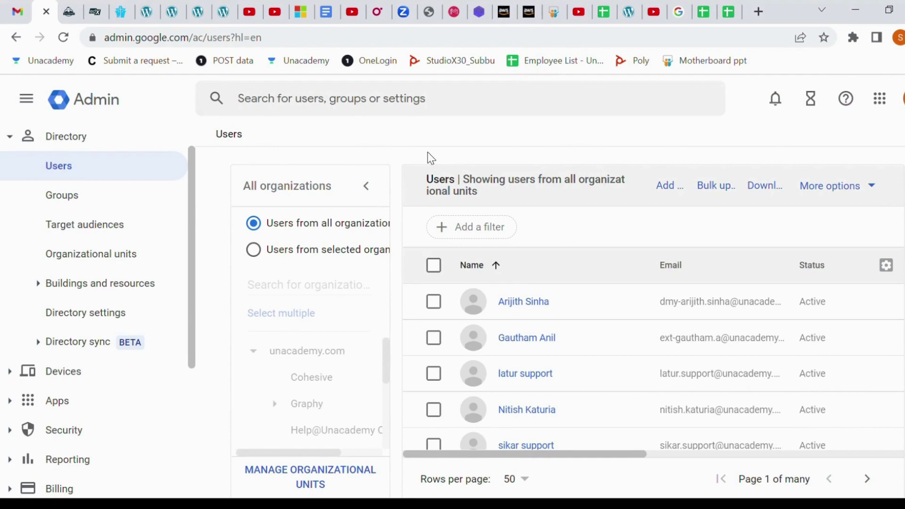
pyautogui.click(881, 193)
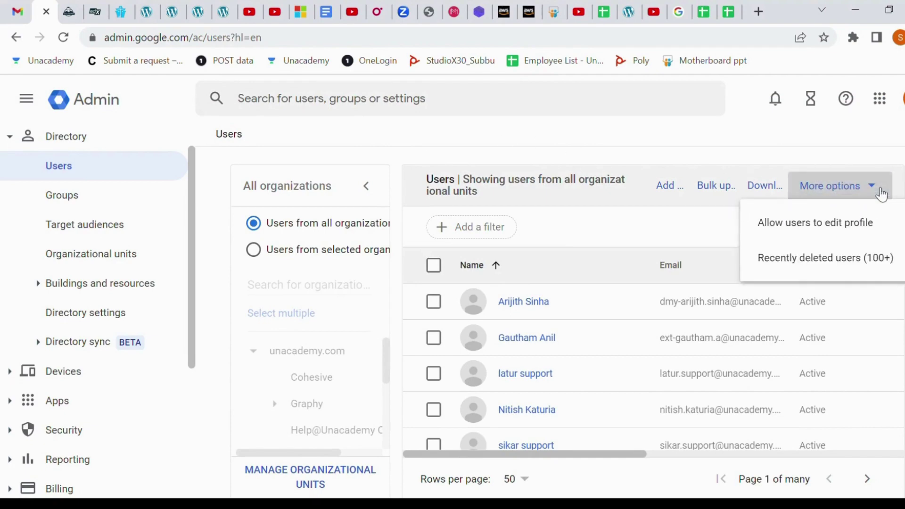
pyautogui.click(879, 191)
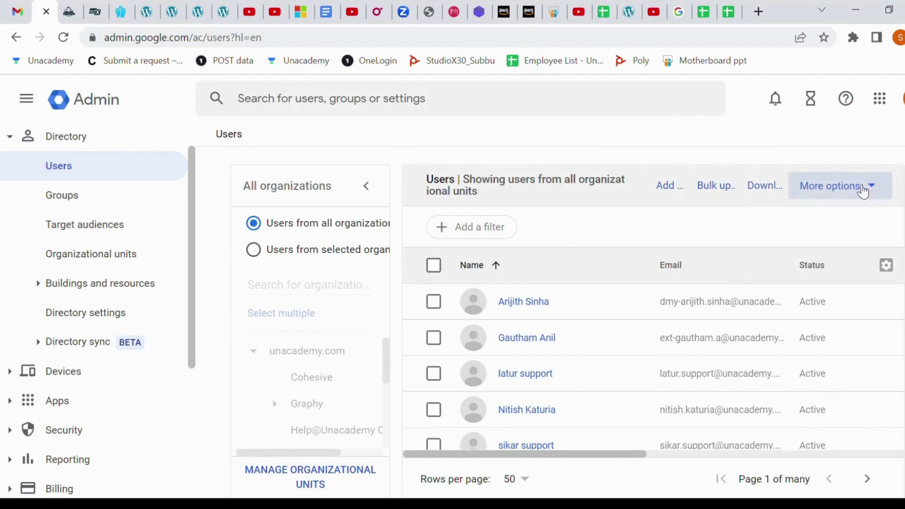
# - Download the blank users.csv template from Bulk update users and open it in WPS Office
pyautogui.click(725, 187)
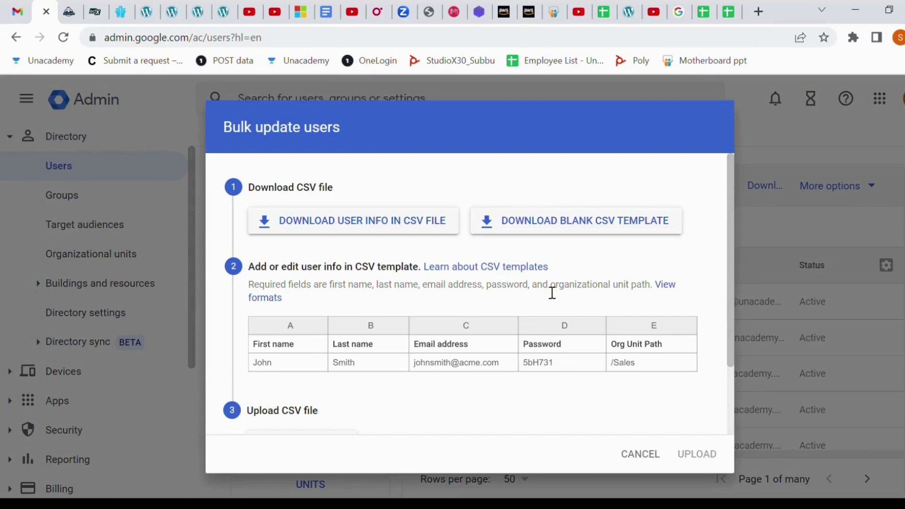
pyautogui.scroll(-1, 494, 329)
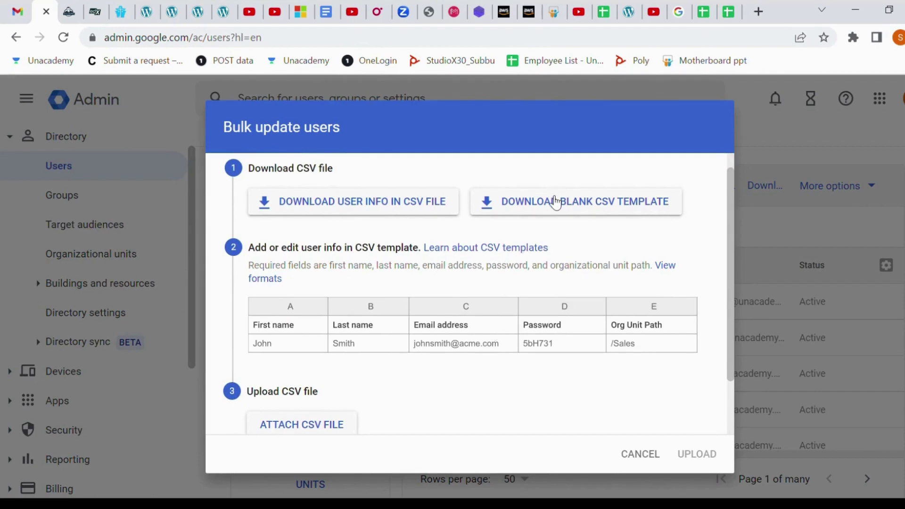
pyautogui.click(555, 202)
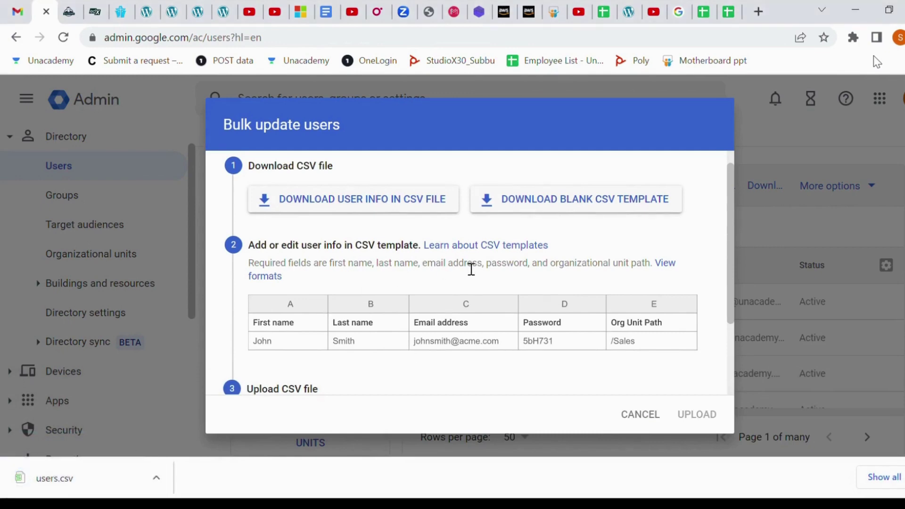
pyautogui.press('Tab')
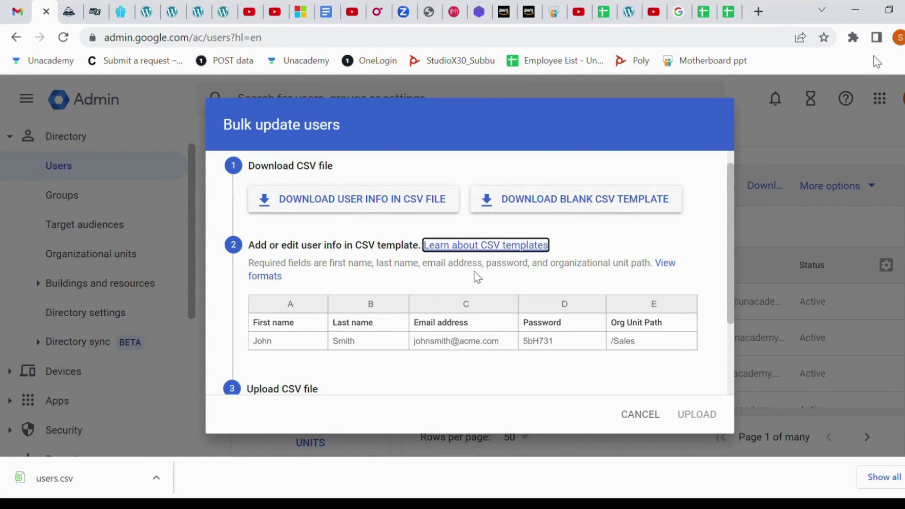
pyautogui.click(109, 470)
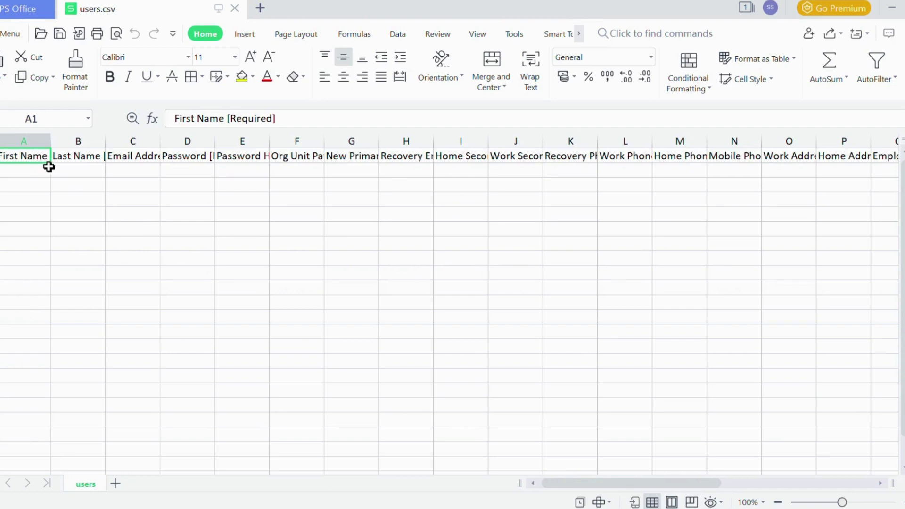
pyautogui.click(79, 168)
pyautogui.click(131, 168)
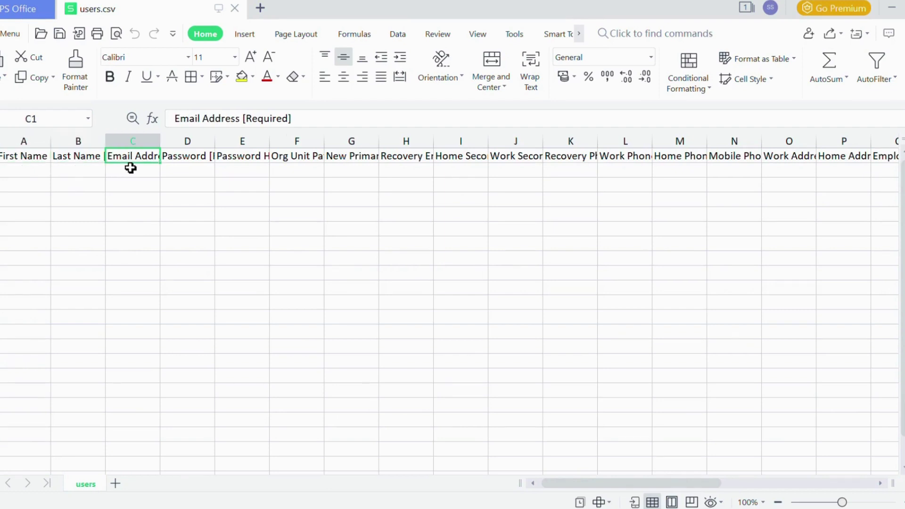
pyautogui.press('Right')
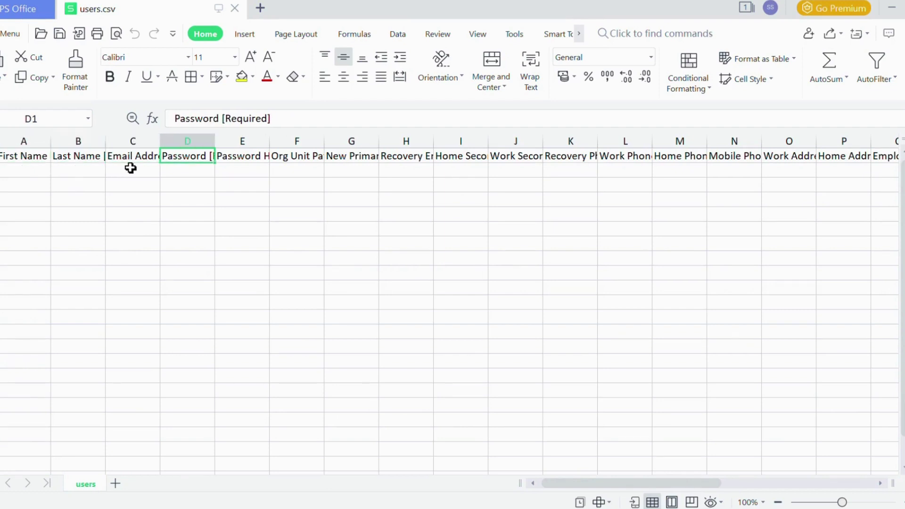
pyautogui.press('Right')
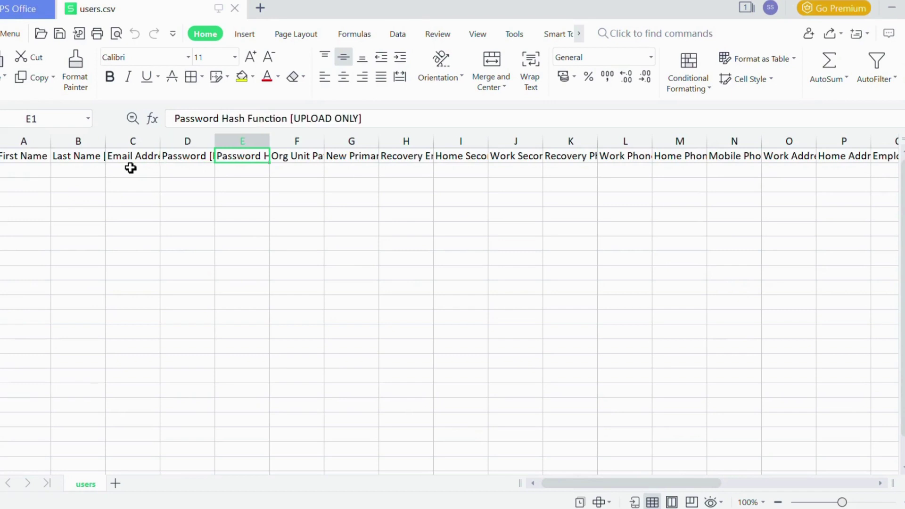
pyautogui.press('Right')
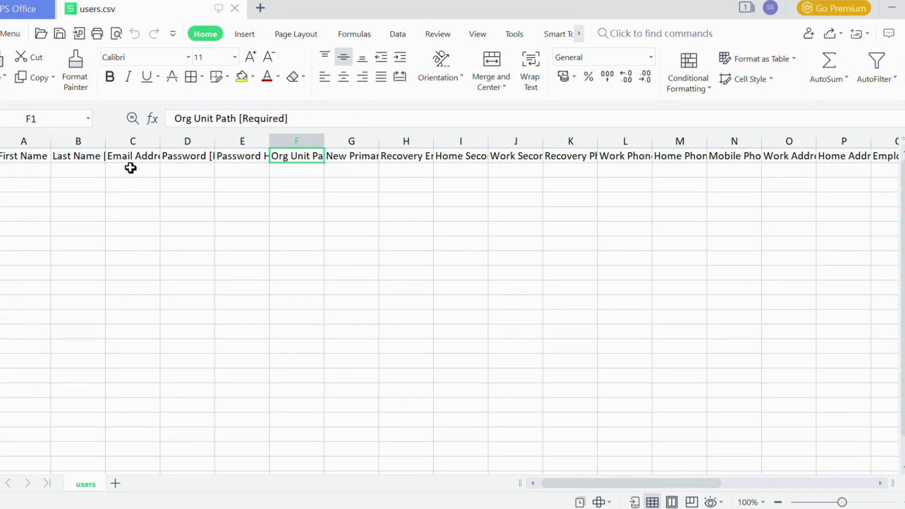
pyautogui.press('Right')
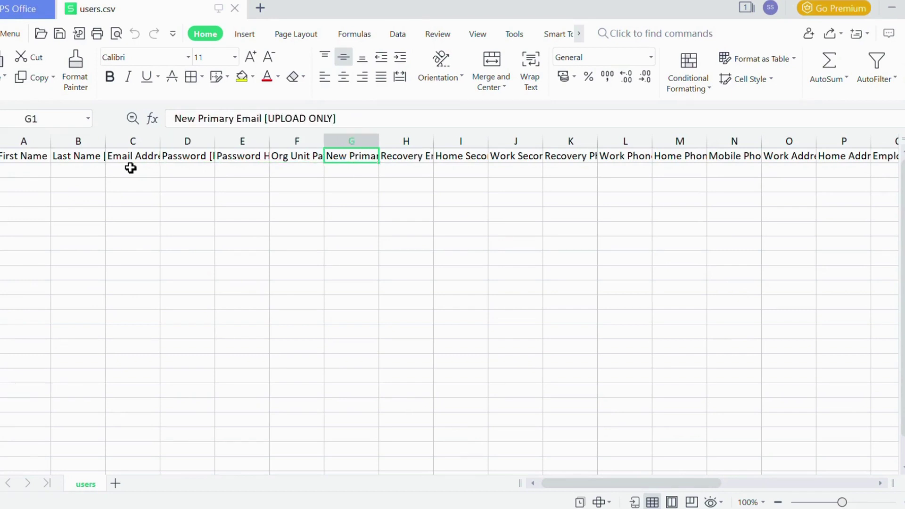
pyautogui.press('Right')
pyautogui.press('Right')
pyautogui.press('Right')
pyautogui.press('Right')
pyautogui.press('Right')
pyautogui.press('Right')
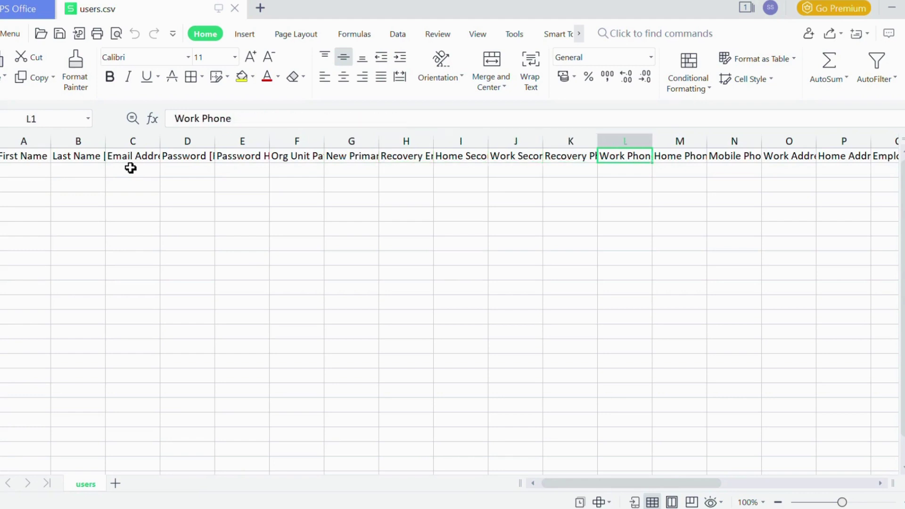
pyautogui.press('Right')
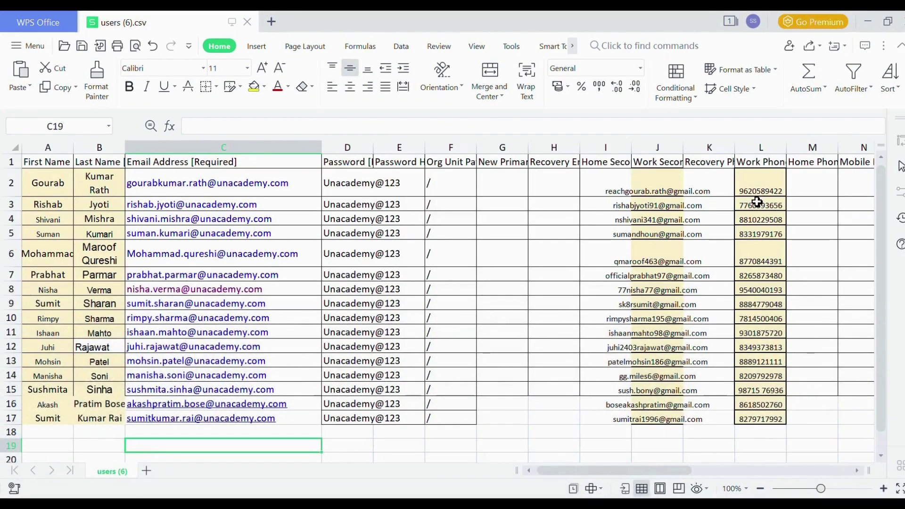
# - Review the 16 filled user rows in users (6).csv in WPS Spreadsheets
pyautogui.moveTo(108, 207)
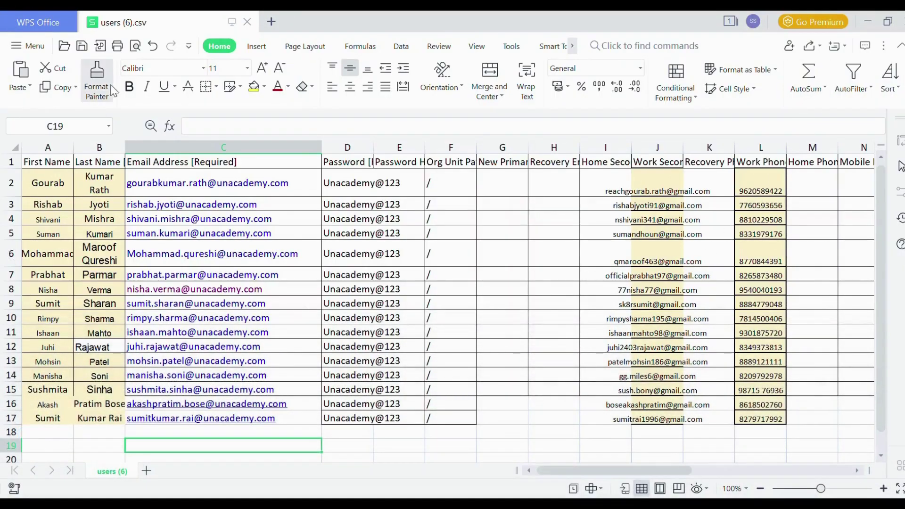
pyautogui.moveTo(380, 99)
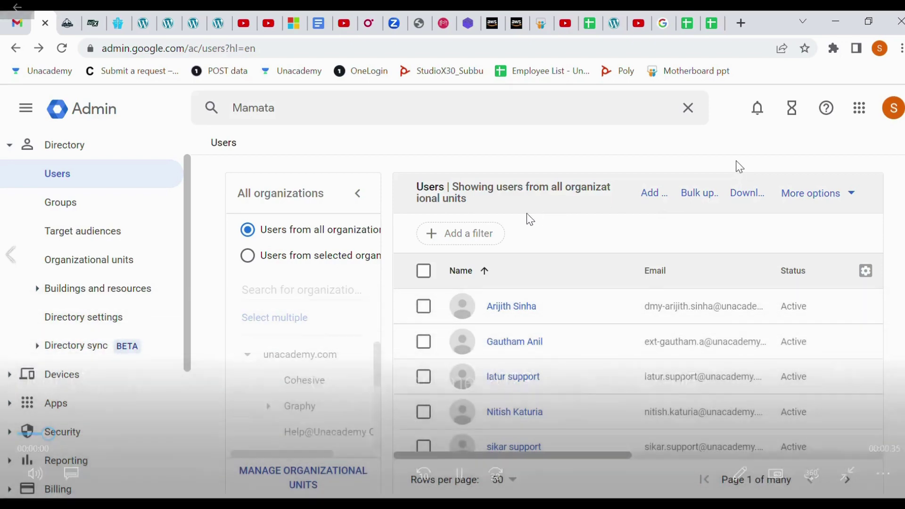
# - Attach users (6).csv in the Bulk update users dialog and upload it
pyautogui.click(705, 198)
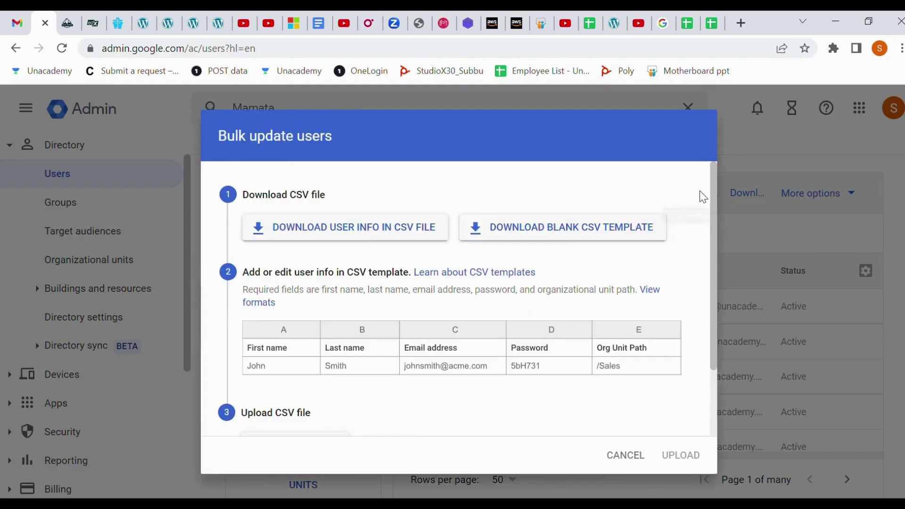
pyautogui.scroll(-2, 369, 351)
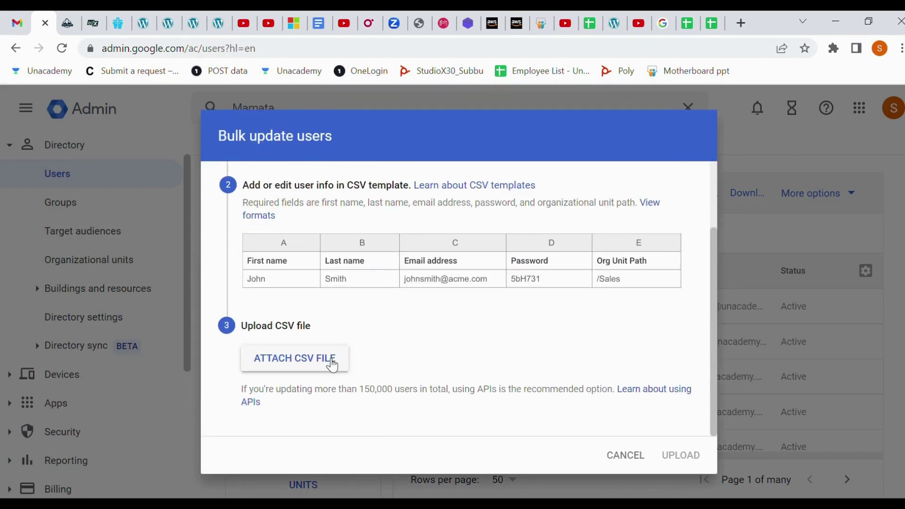
pyautogui.click(330, 363)
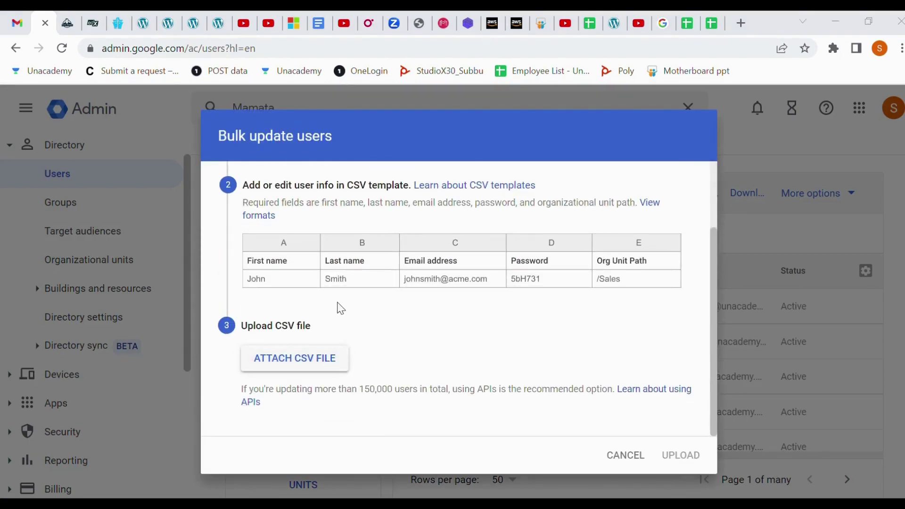
pyautogui.press('Return')
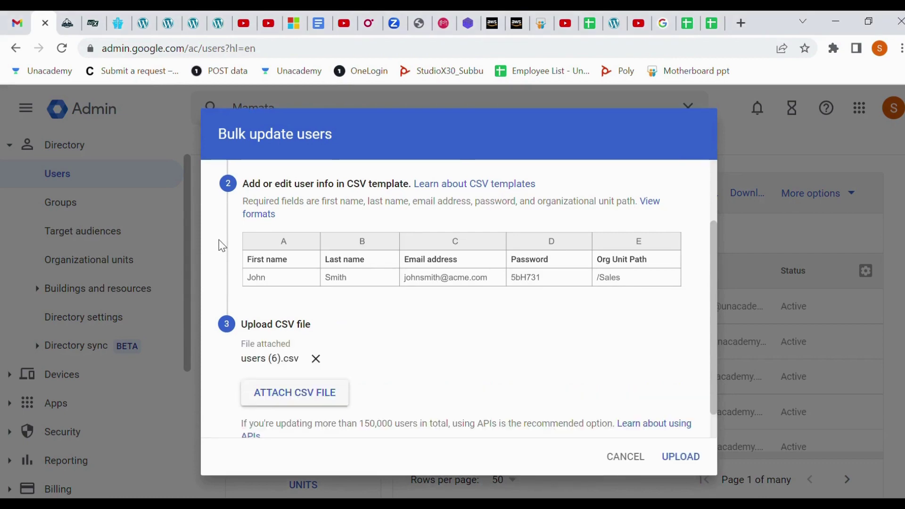
pyautogui.scroll(-1, 406, 369)
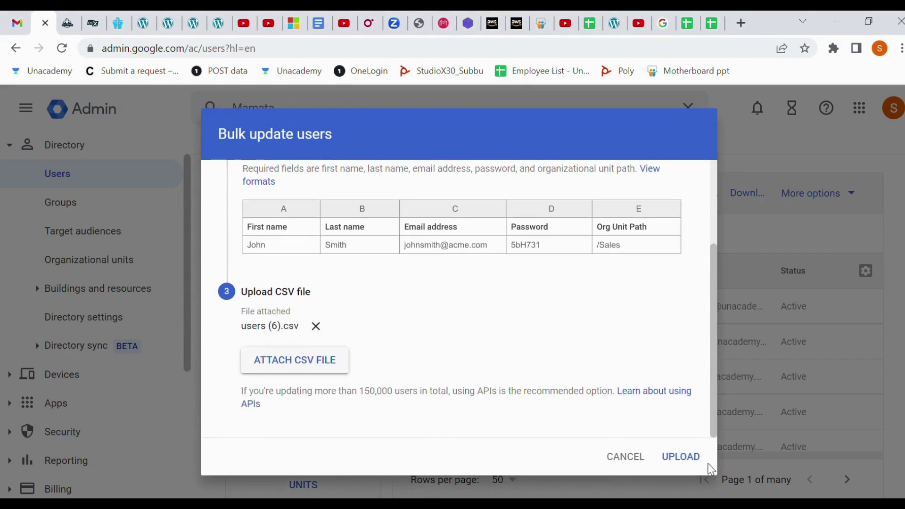
pyautogui.click(681, 457)
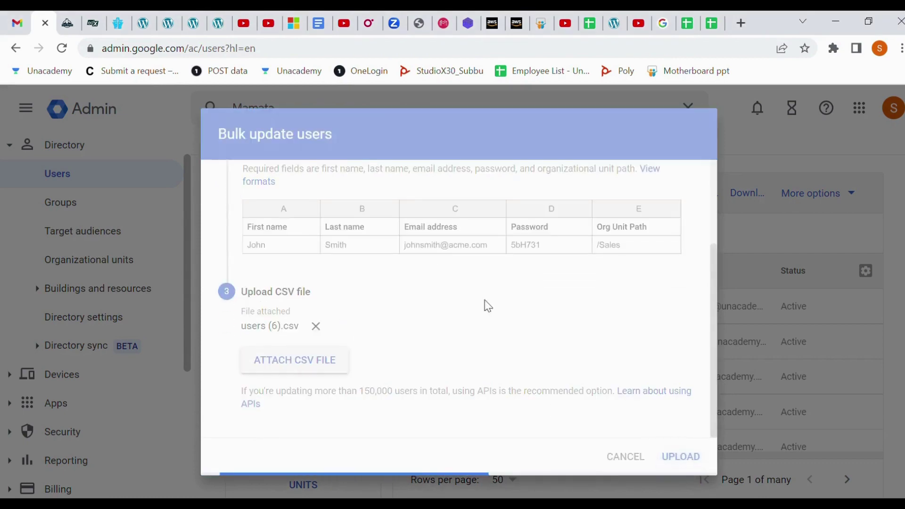